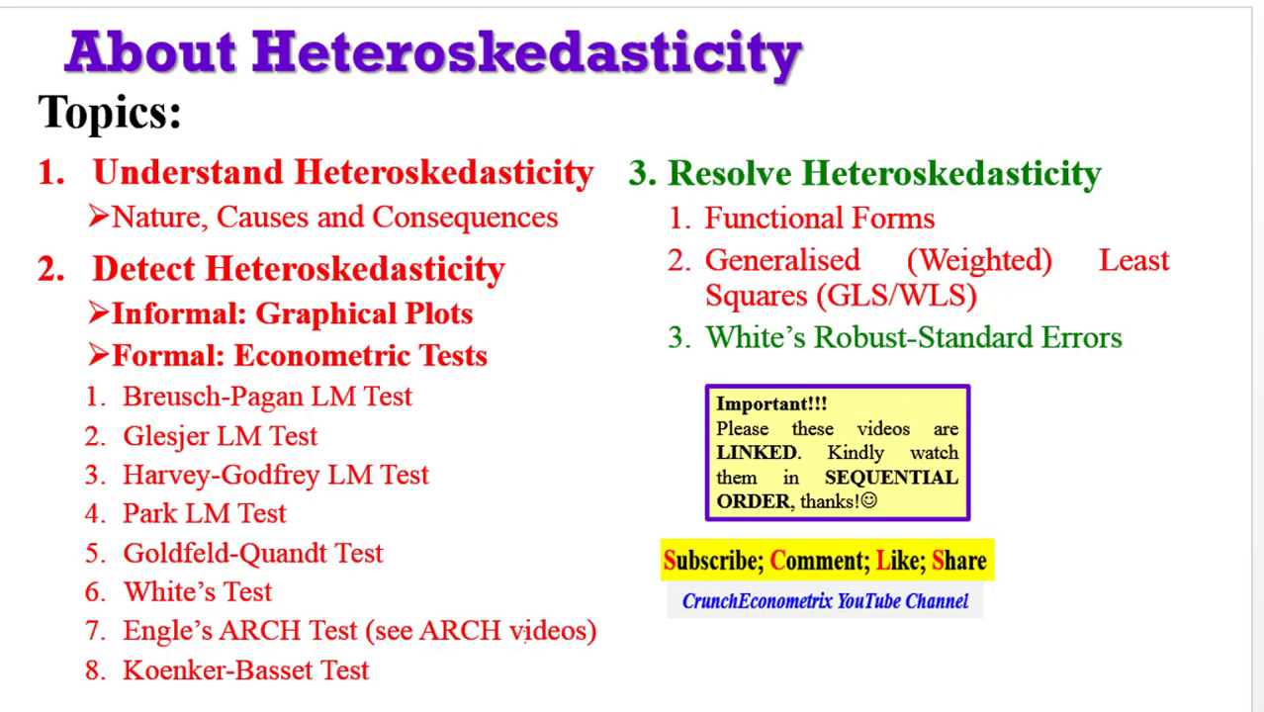
Advance to the Detection of Heteroskedasticity slide.
key("Right")
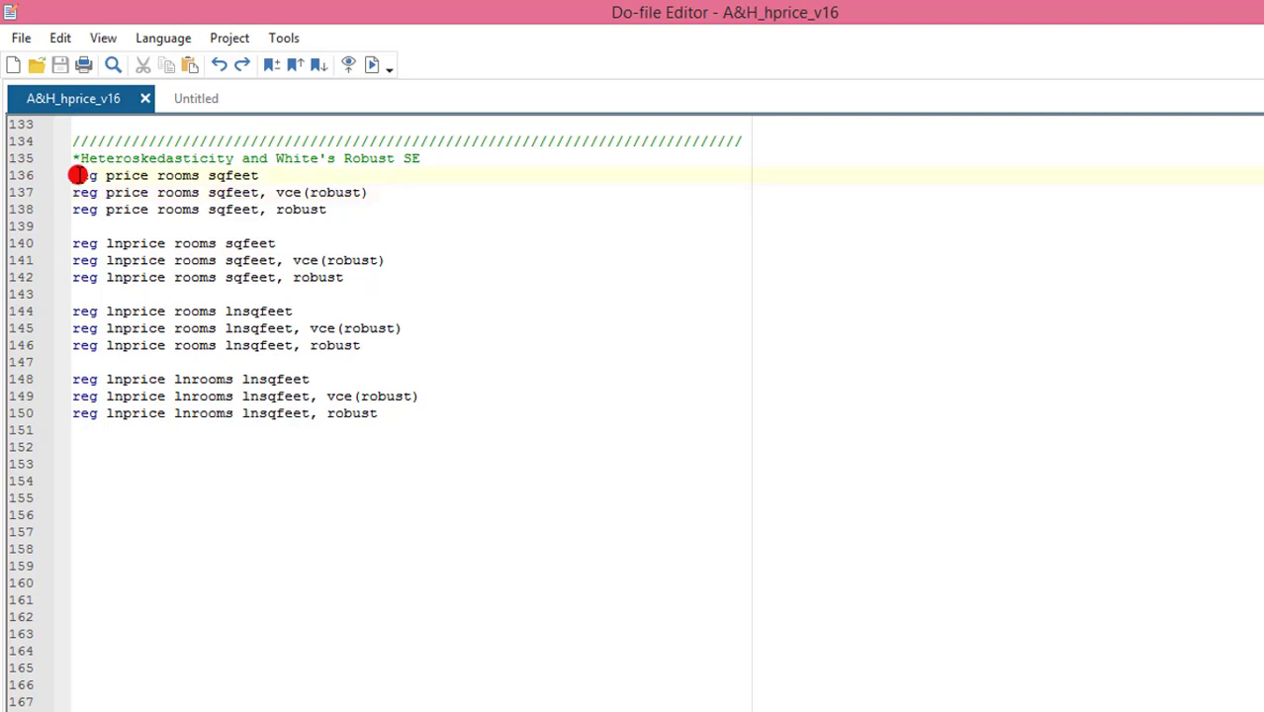
Select the heteroskedasticity regression commands on lines 136–150 and execute them.
key("shift+Down")
key("shift+Down")
key("shift+Down")
key("shift+Down")
key("shift+Down")
key("shift+Down")
key("shift+Down")
key("shift+Down")
key("shift+Down")
key("shift+Down")
key("shift+Down")
key("shift+Down")
key("shift+Down")
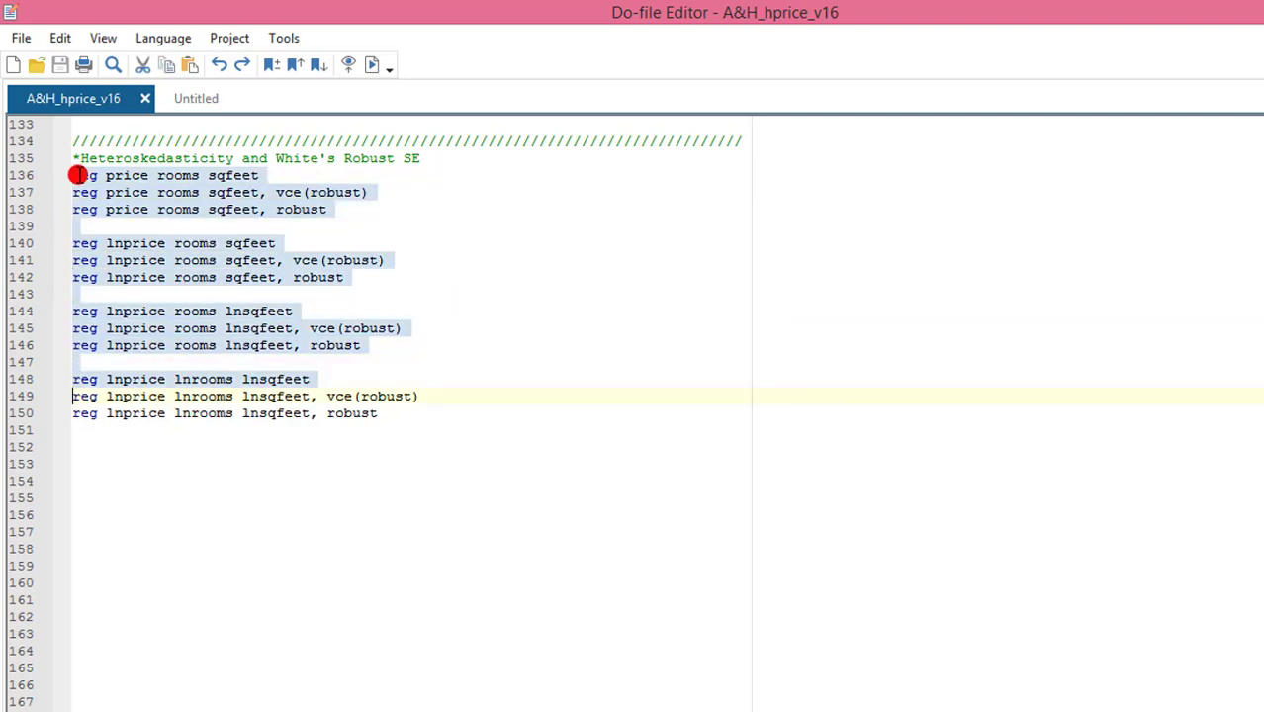
key("shift+Down")
key("shift+Down")
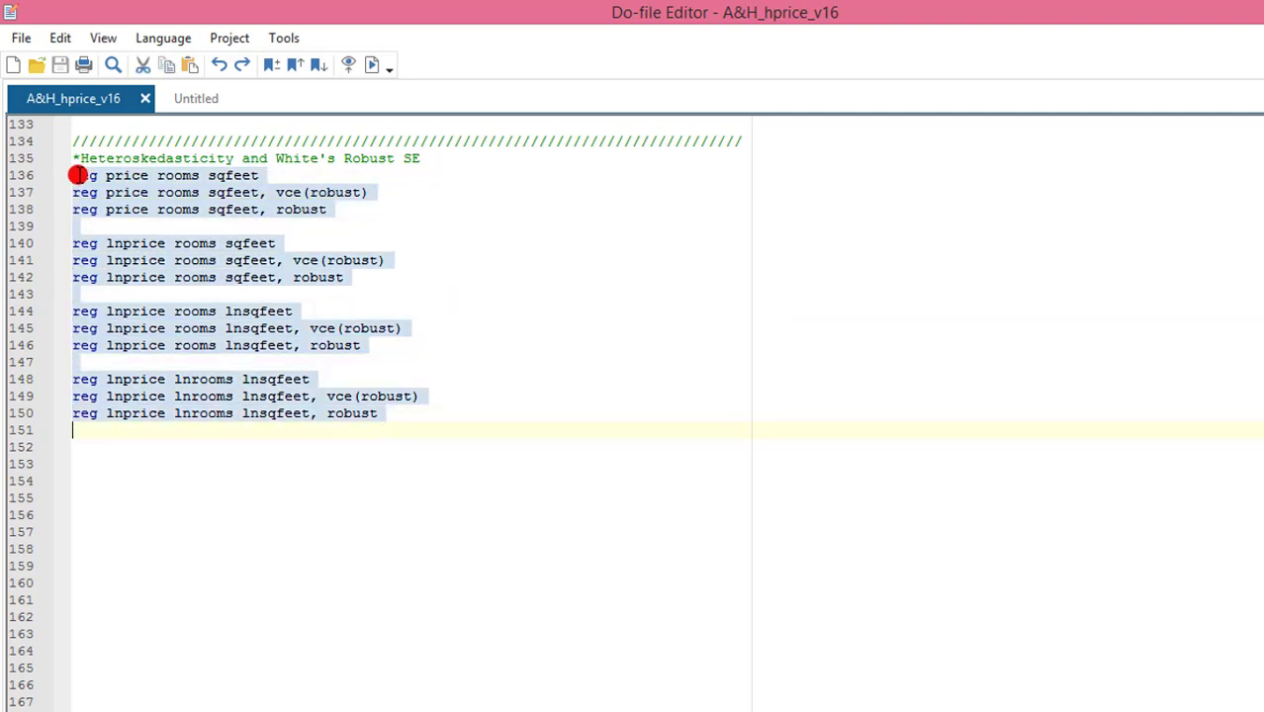
left_click(364, 66)
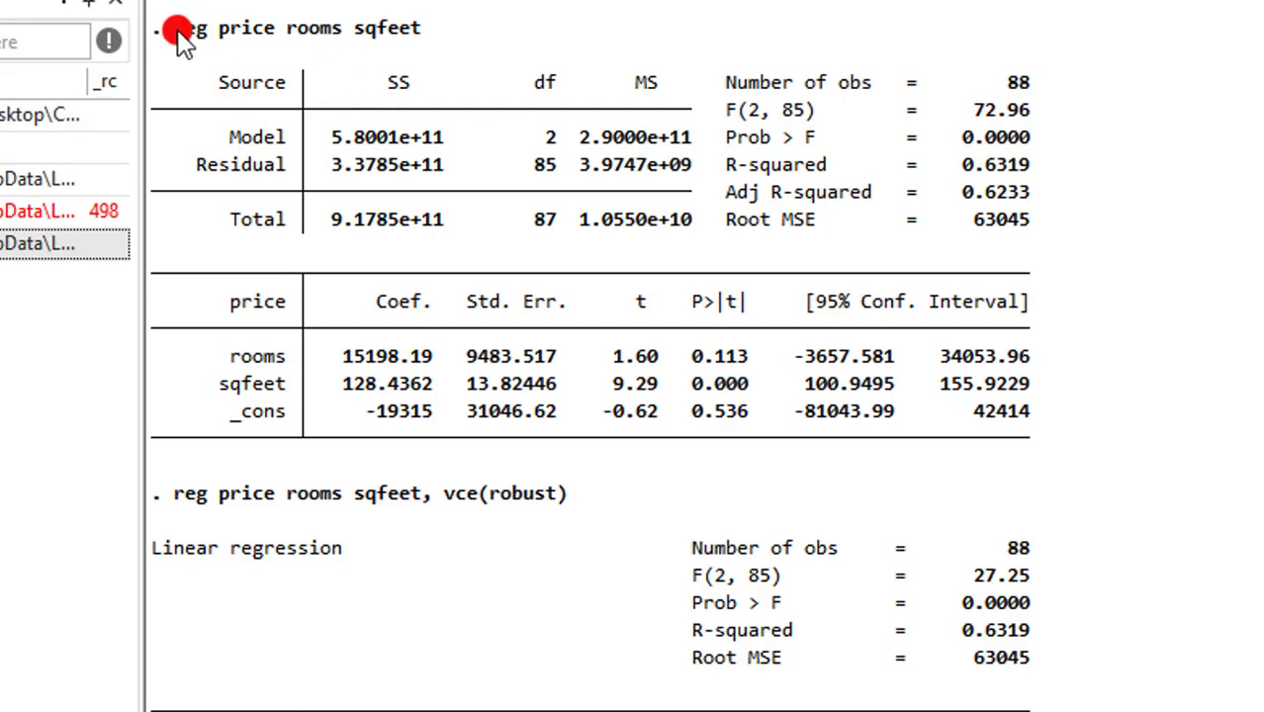
left_click_drag(177, 36, 423, 36)
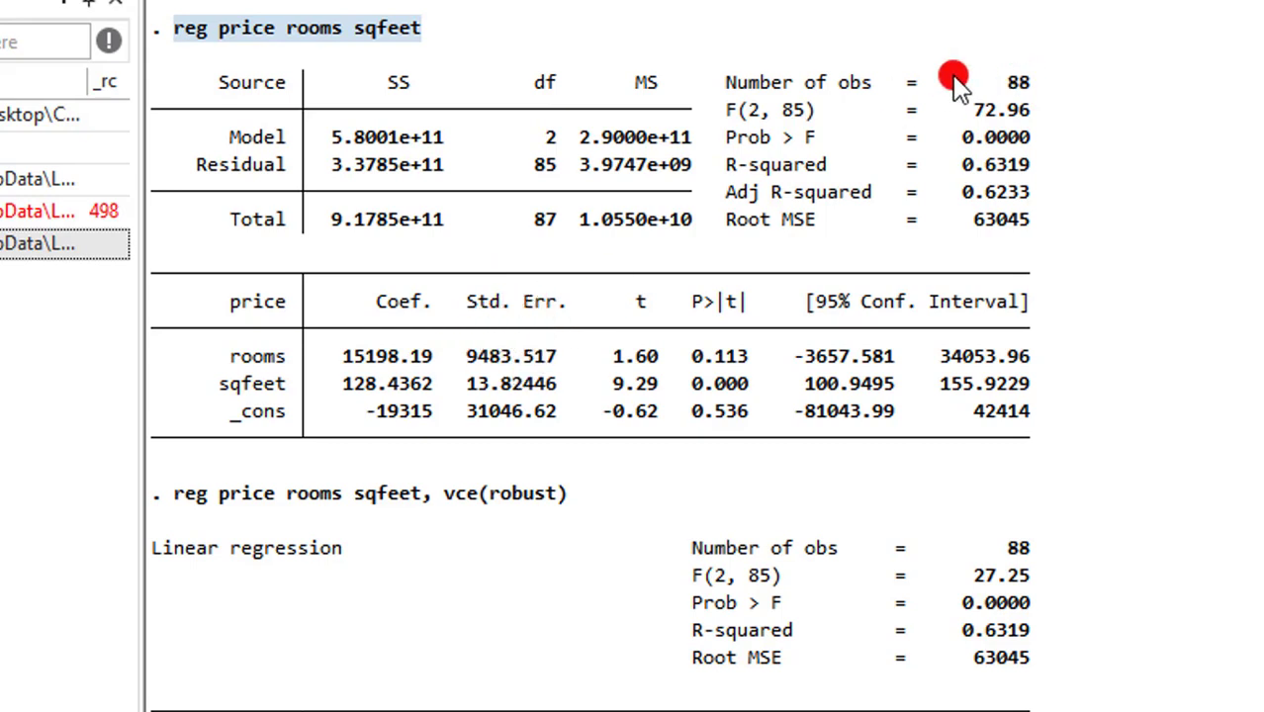
left_click_drag(183, 28, 1035, 430)
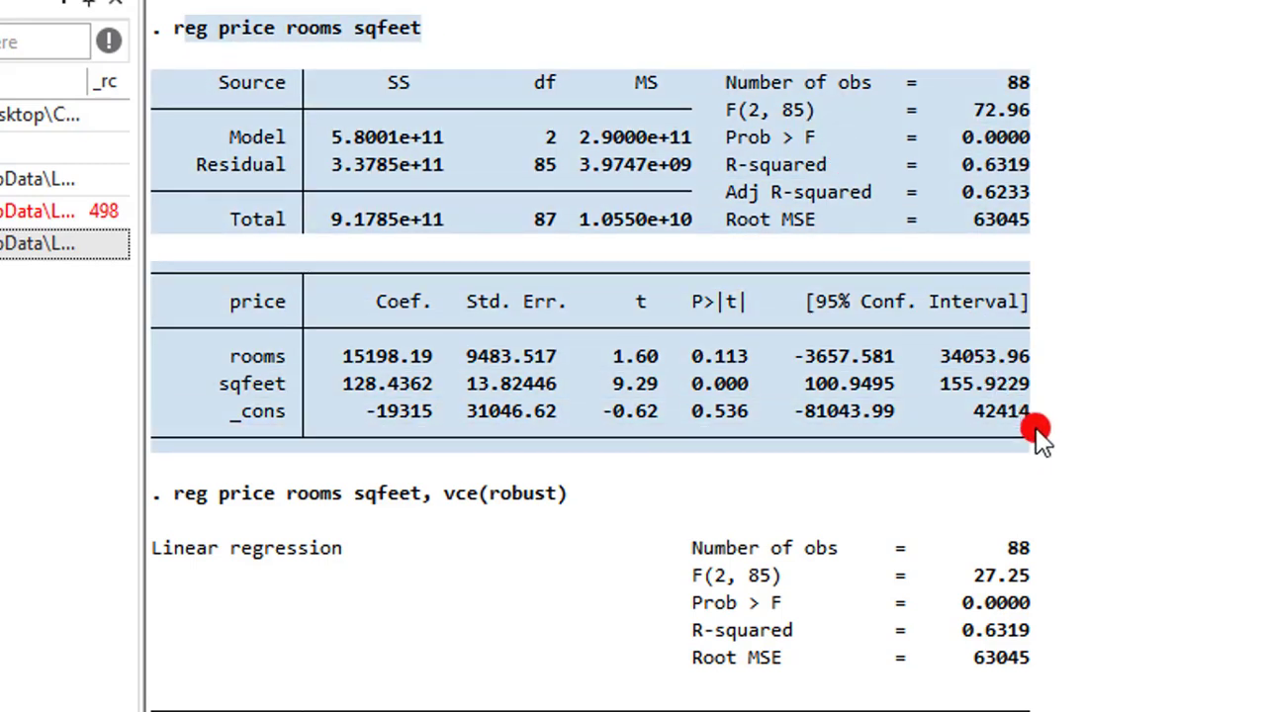
left_click(443, 555)
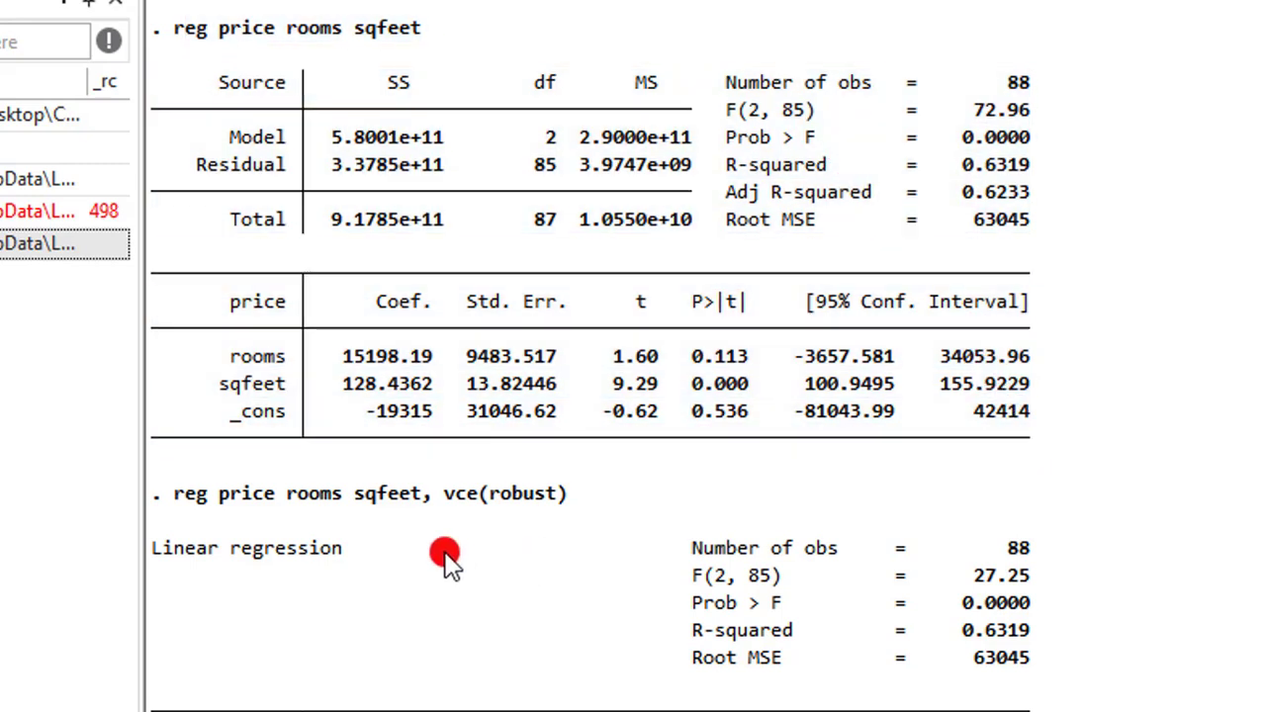
left_click_drag(175, 500, 576, 499)
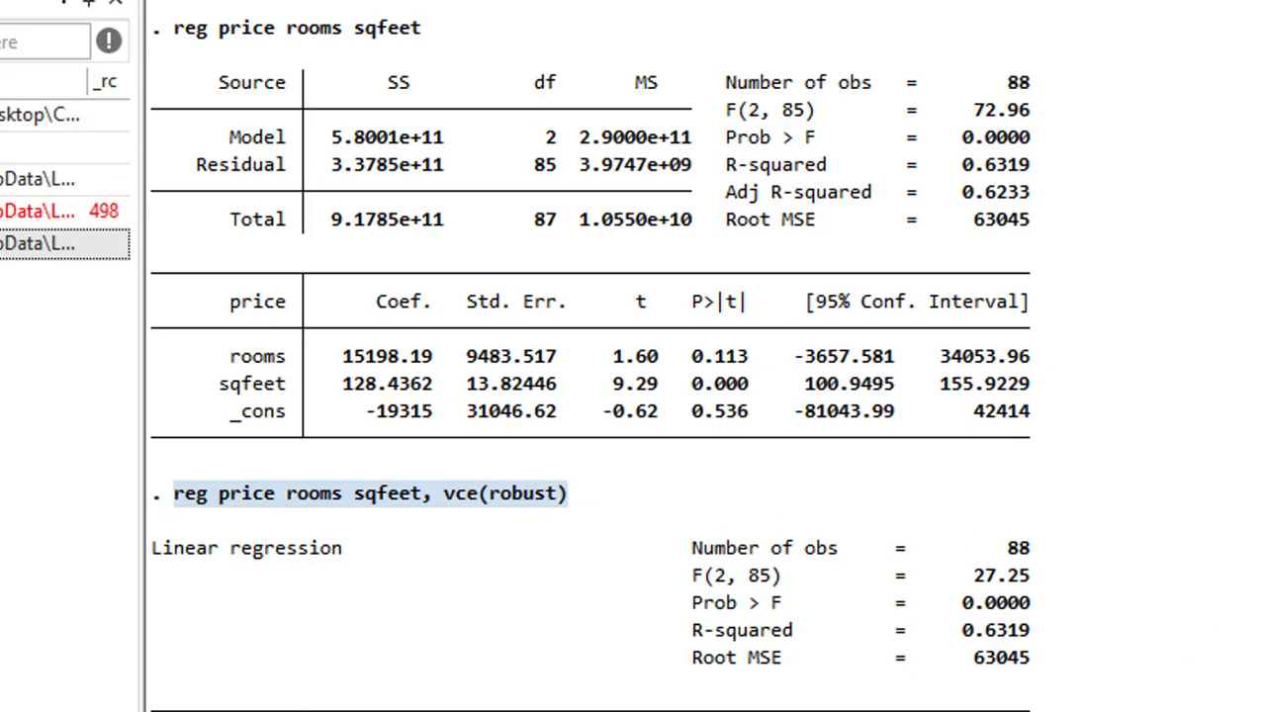
Bring the price vce(robust) table into view and highlight its Robust Std. Err. column (8943.735, 19.59089).
scroll(589, 356, "down", 5)
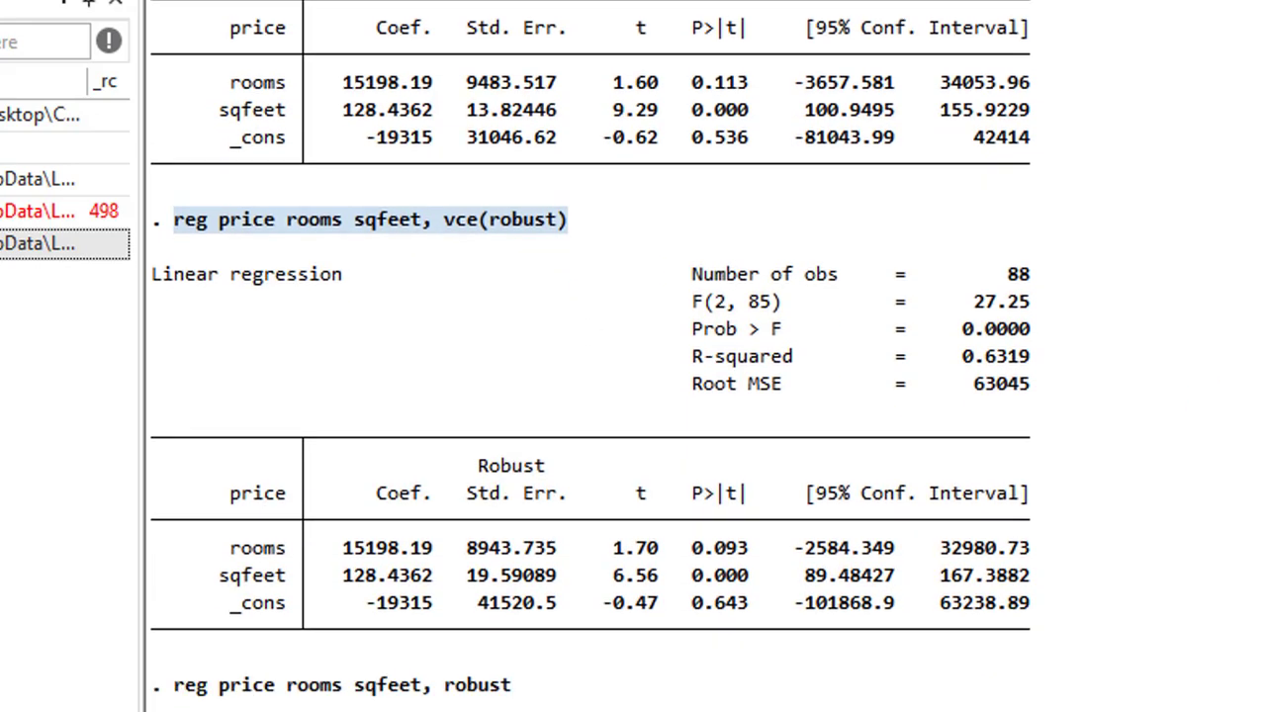
scroll(590, 356, "down", 2)
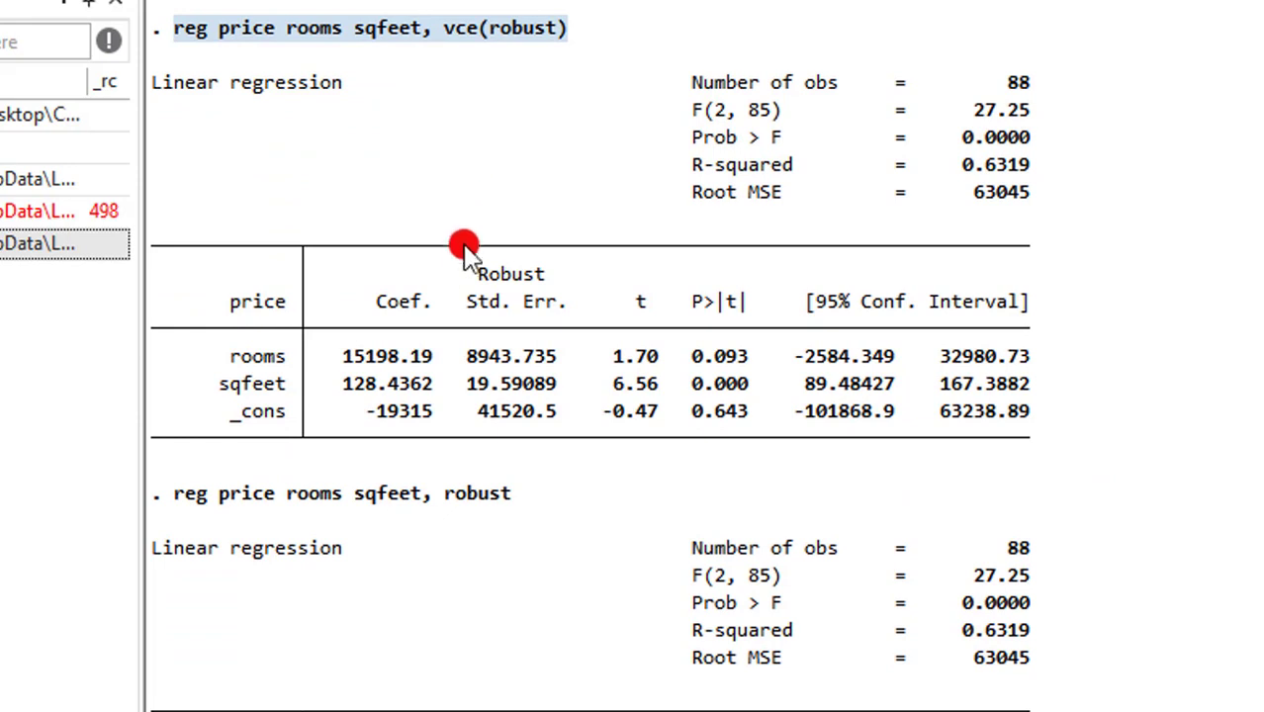
left_click_drag(465, 269, 549, 298)
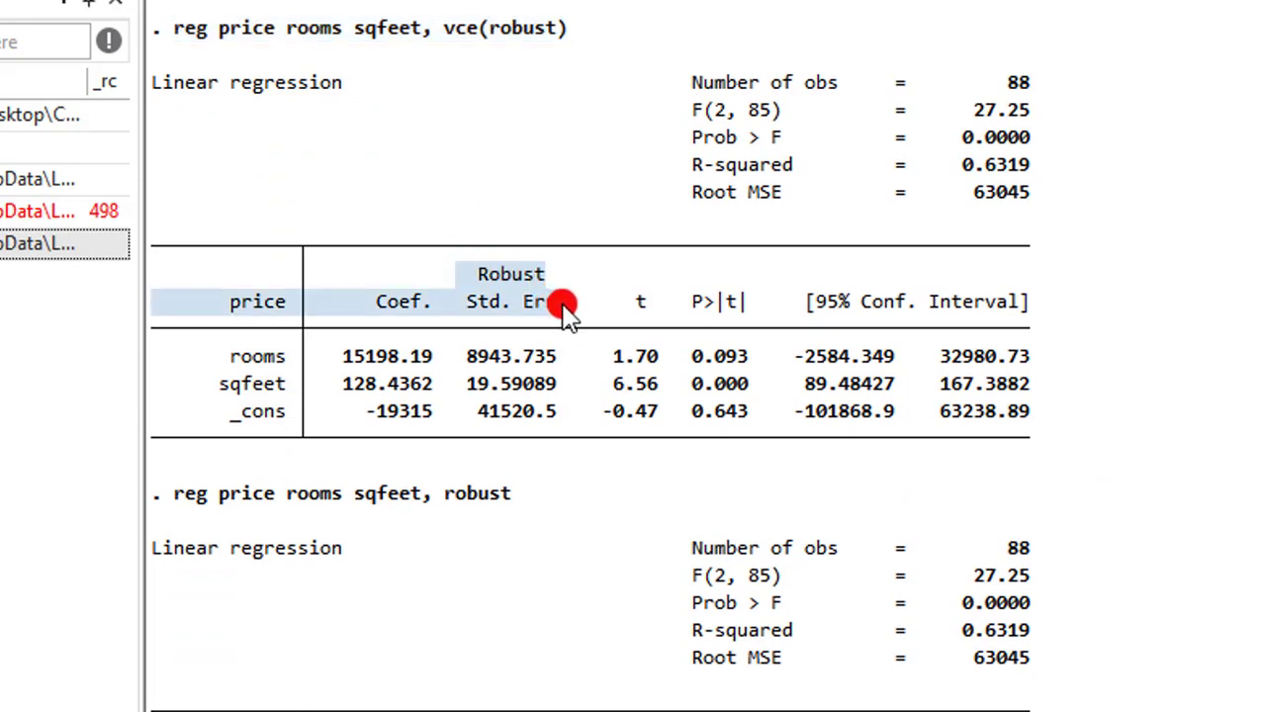
left_click(478, 292)
scroll(477, 293, "up", 1)
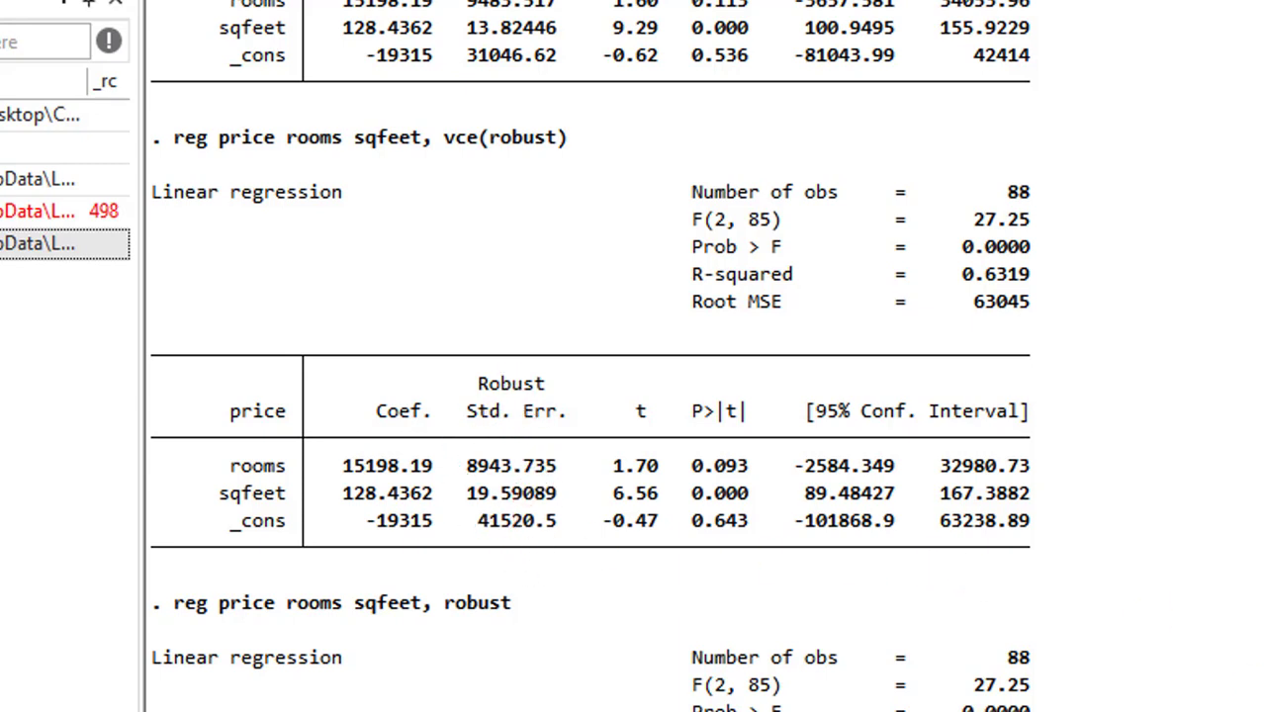
scroll(589, 356, "up", 2)
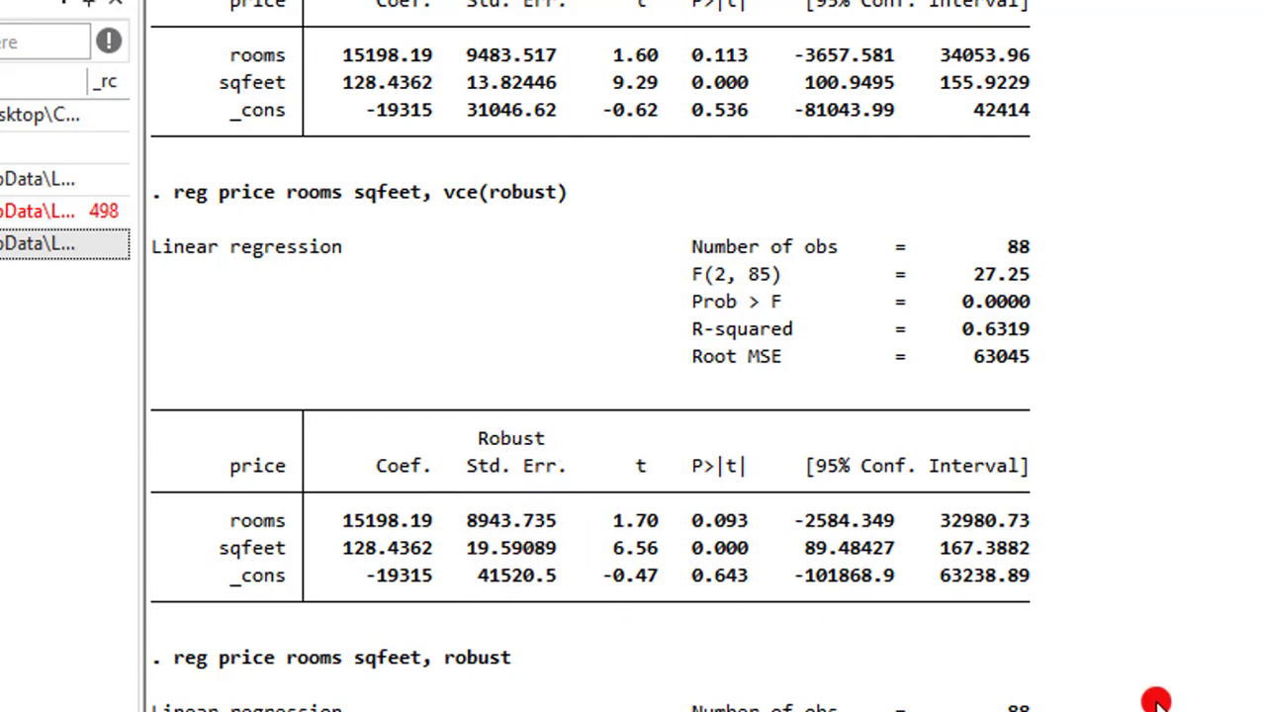
Highlight the price regression command that uses the robust option.
scroll(178, 107, "down", 7)
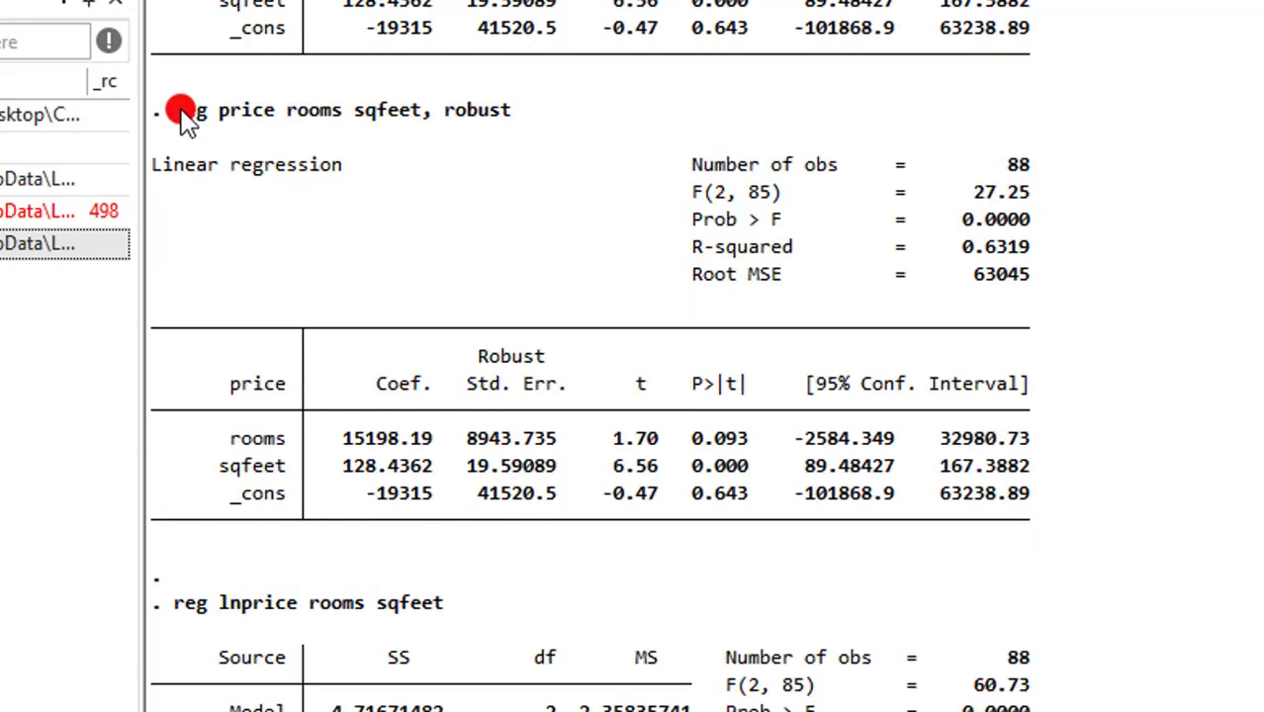
mouse_move(529, 104)
left_mouse_down()
mouse_move(491, 128)
mouse_move(514, 111)
left_mouse_up()
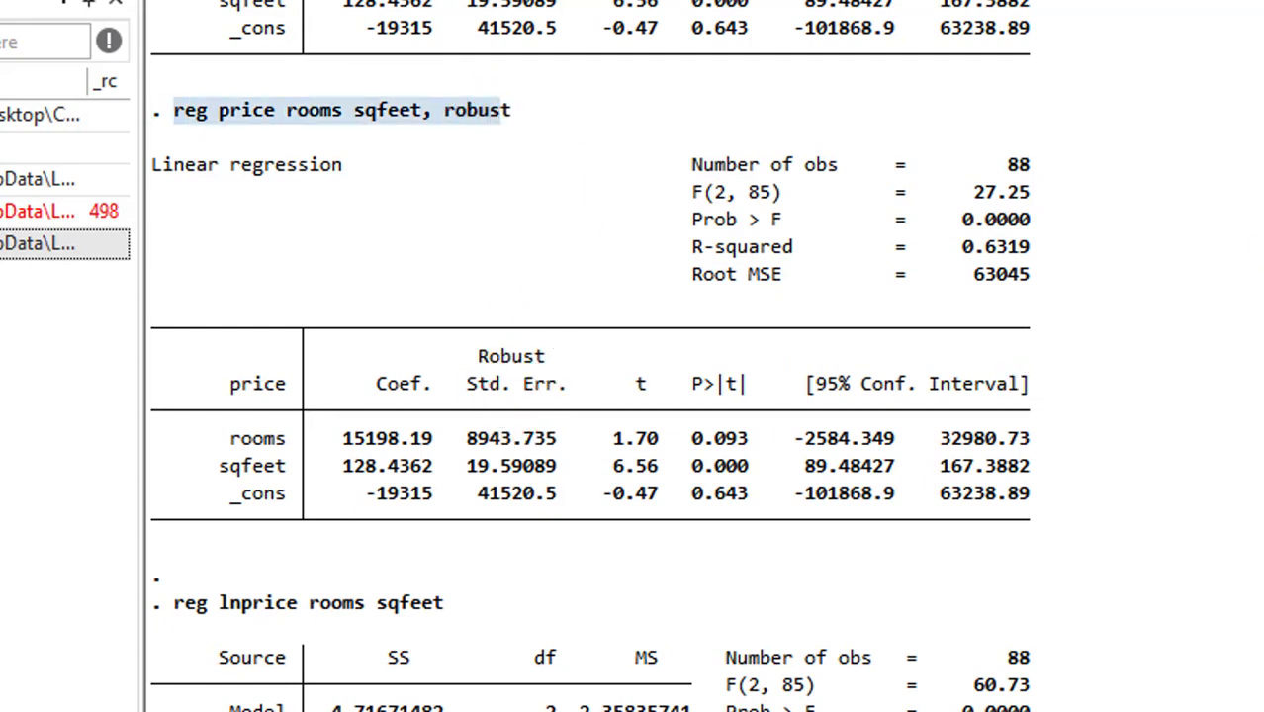
scroll(590, 356, "up", 3)
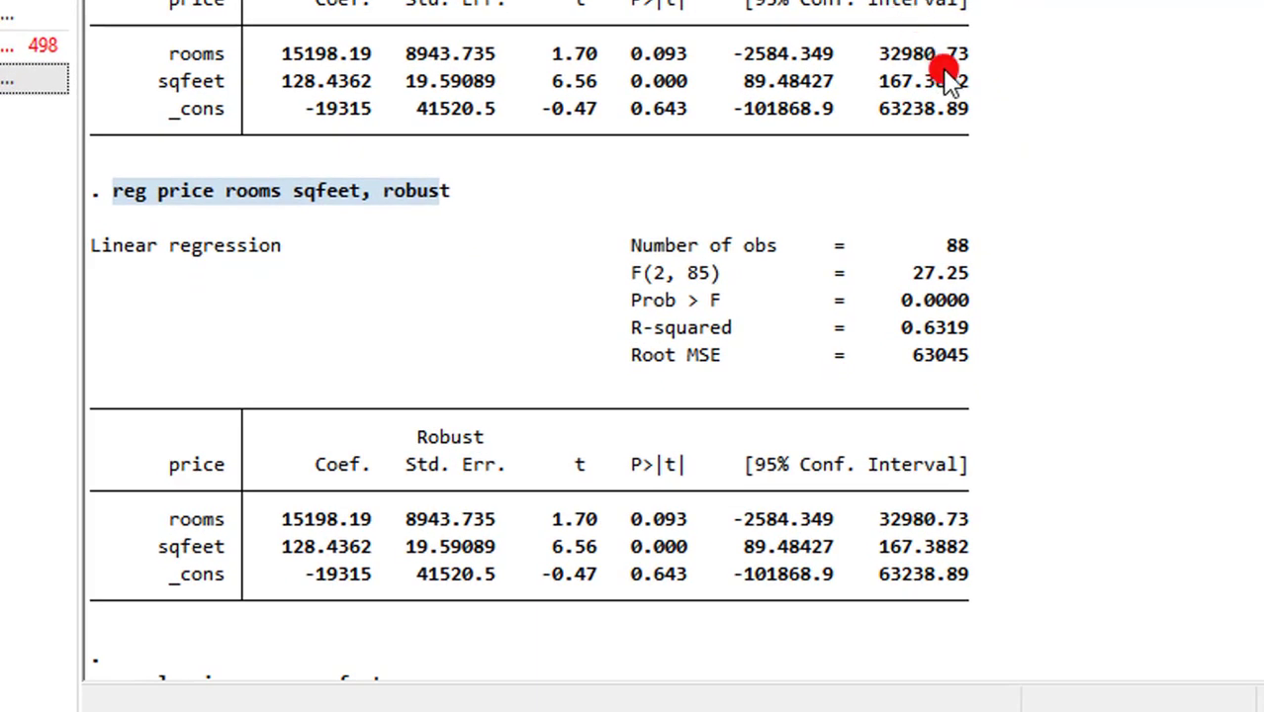
left_click(435, 210)
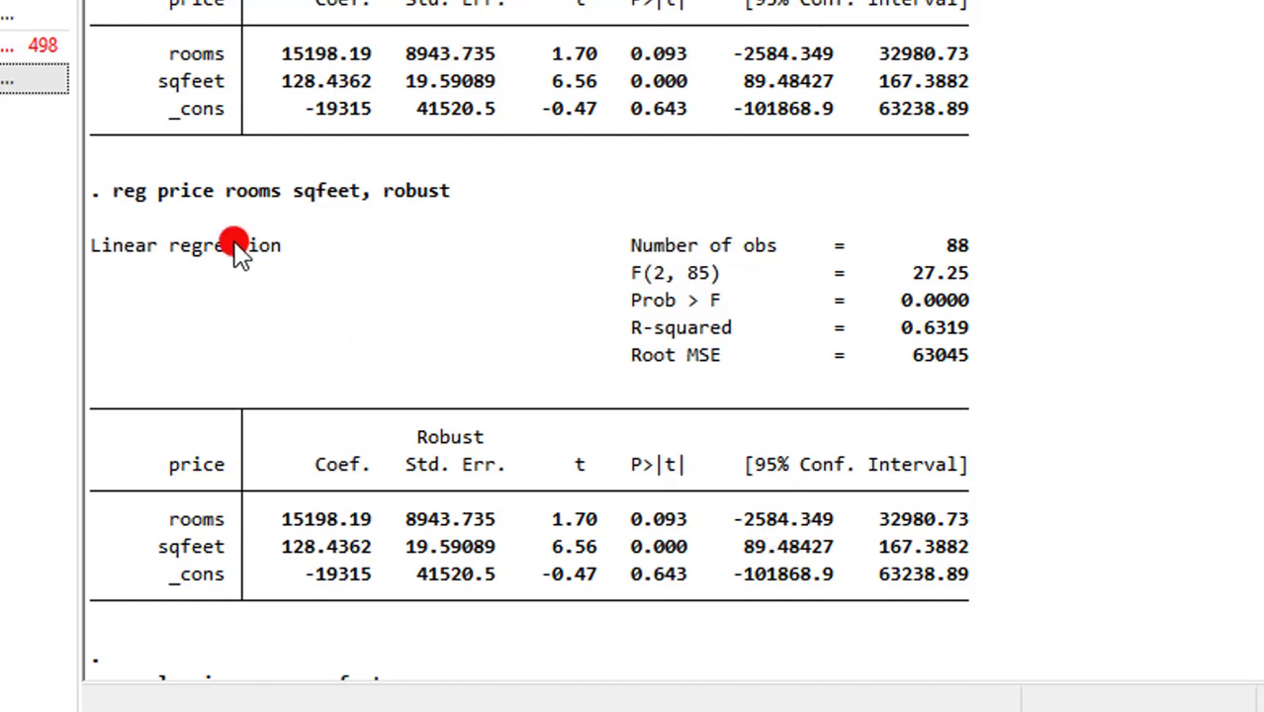
Highlight the robust-option price regression output, then move down to the lnprice regression.
left_click_drag(114, 191, 1021, 607)
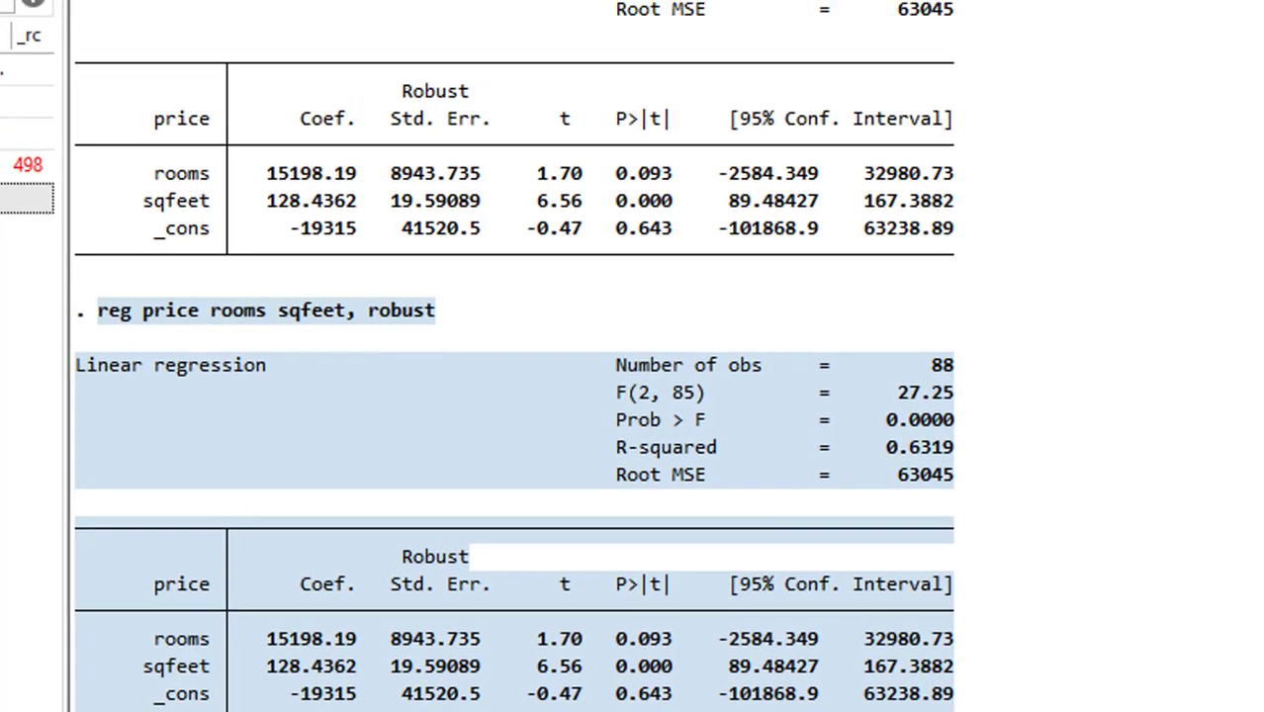
scroll(875, 240, "down", 9)
left_click(875, 240)
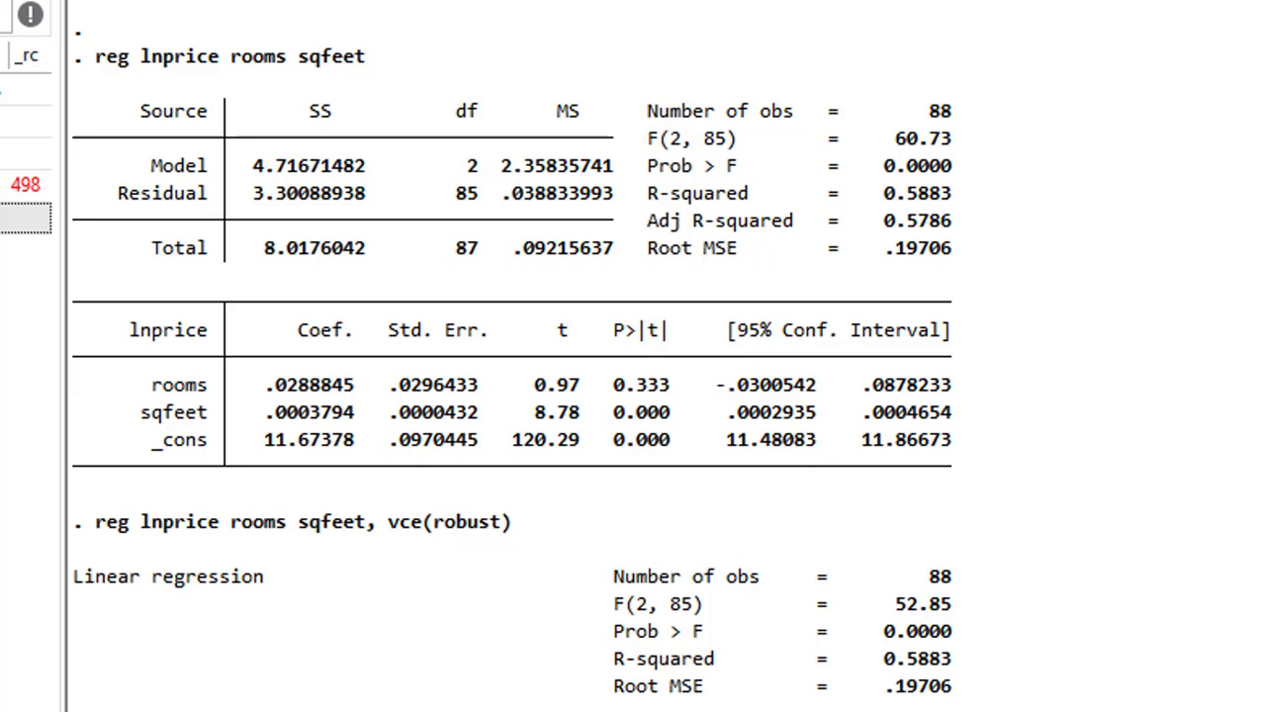
Show the lnprice vce(robust) table with robust SEs .0319109 (rooms) and .0000512 (sqfeet).
scroll(502, 304, "down", 4)
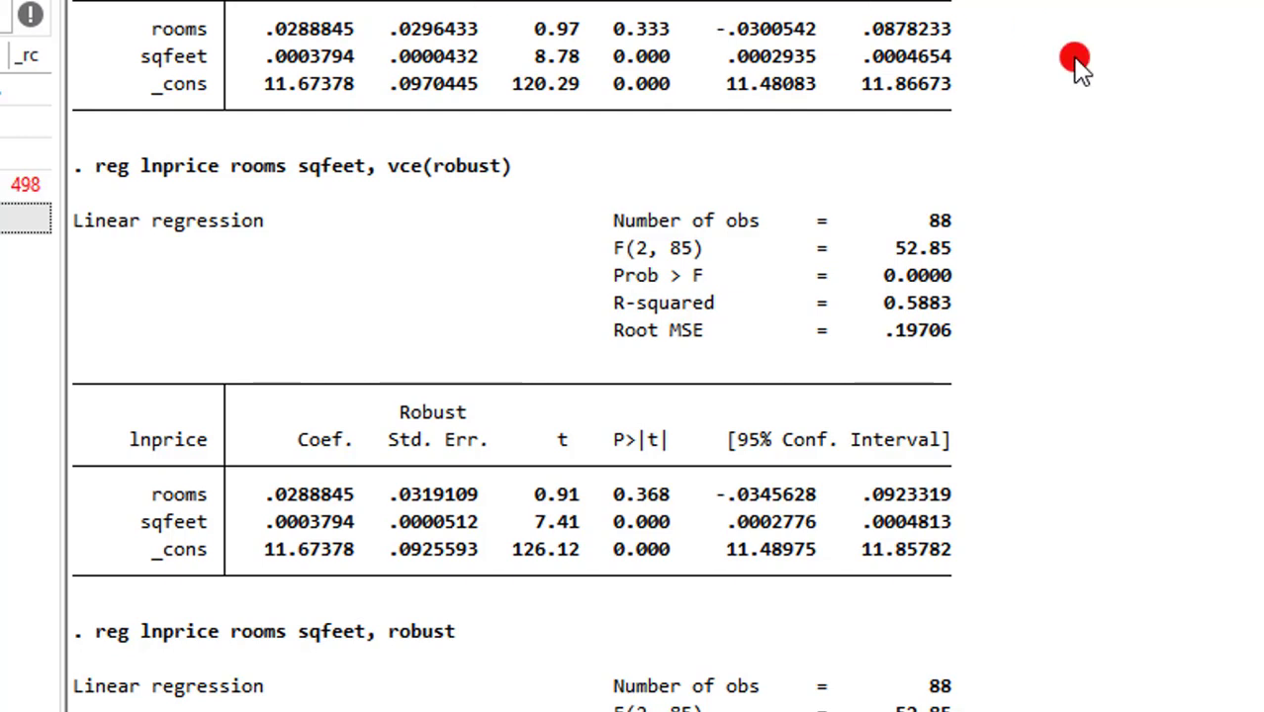
scroll(298, 30, "up", 1)
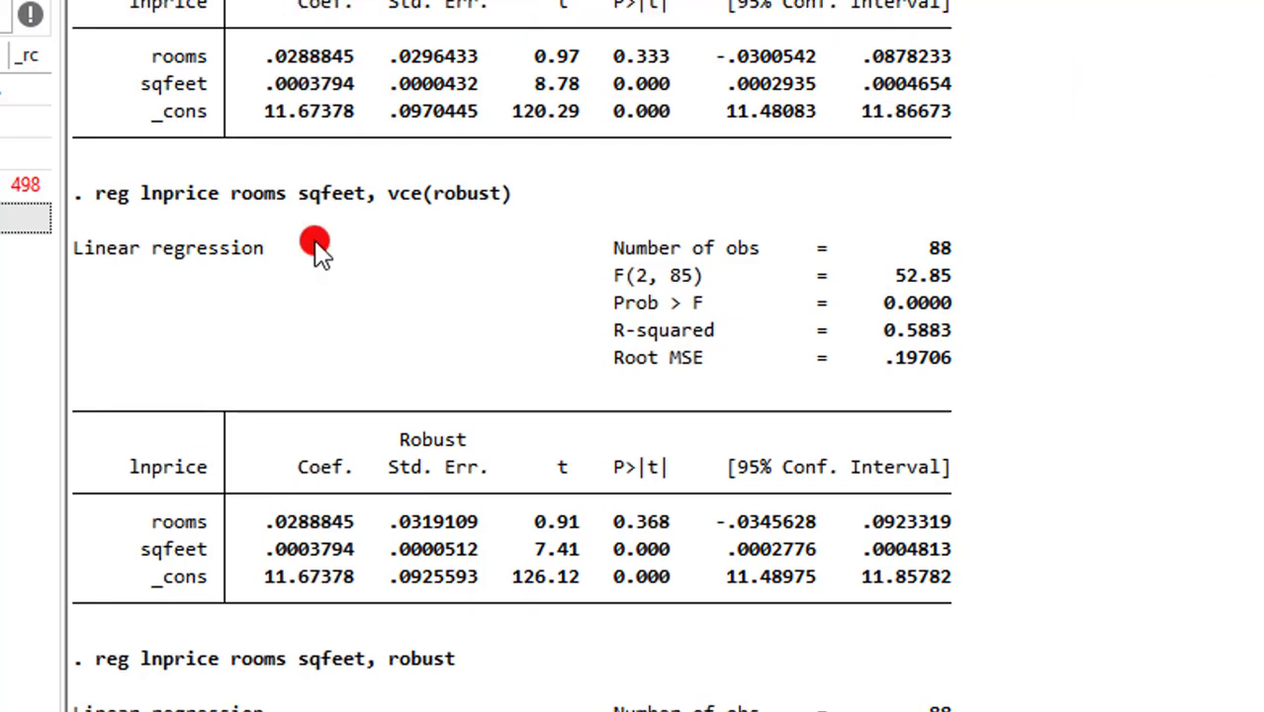